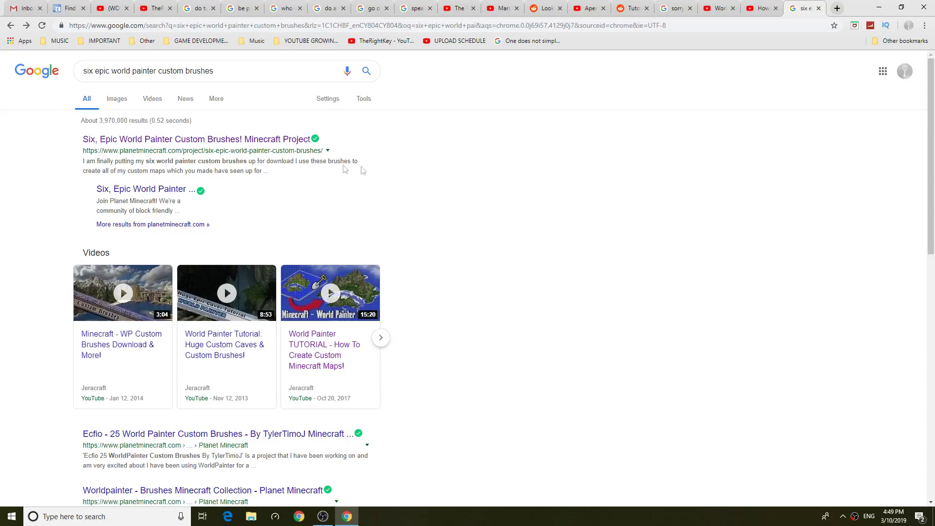
- Open the Six, Epic World Painter Custom Brushes page on Planet Minecraft and download it from the mirror
left_click(246, 141)
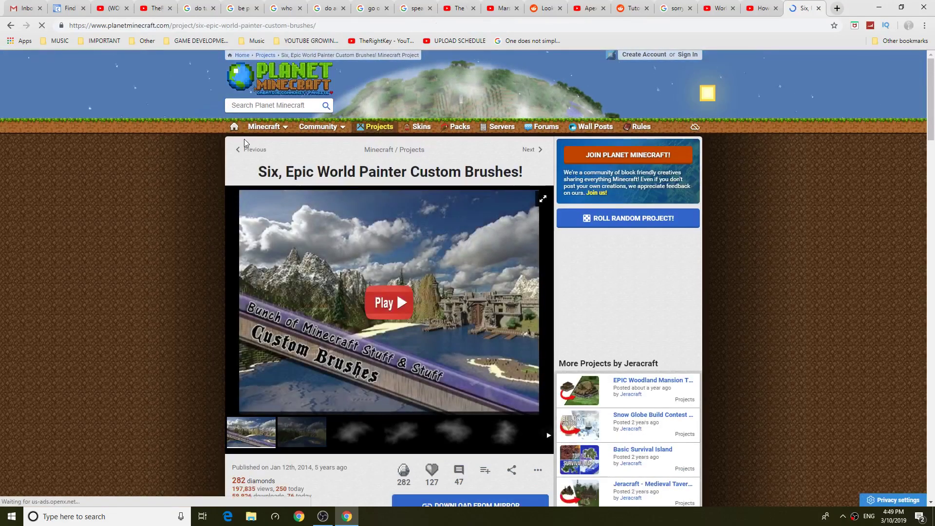
left_click_drag(258, 172, 519, 173)
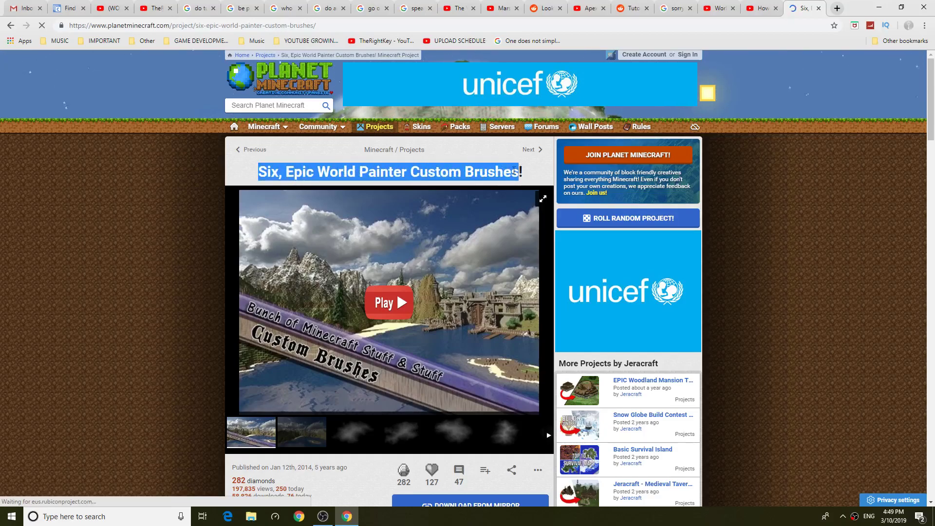
left_click(259, 172)
scroll(389, 322, "down", 3)
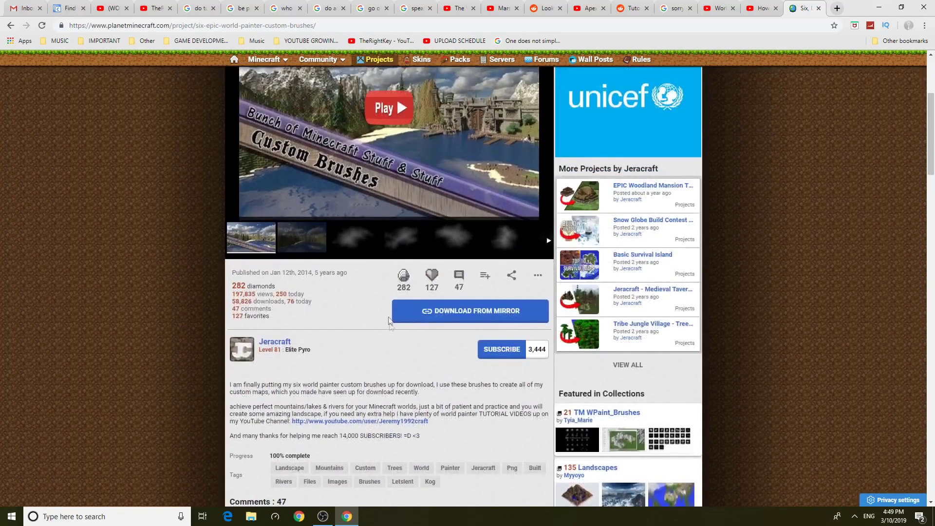
left_click(423, 318)
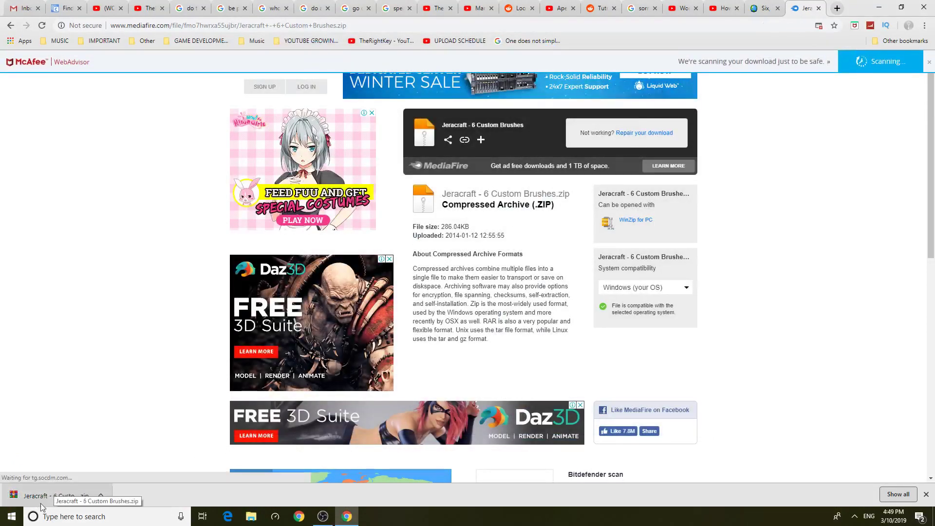
- Save the Jeracraft 6 Custom Brushes zip to the desktop, close the MediaFire tab, and minimize Chrome
left_click(900, 7)
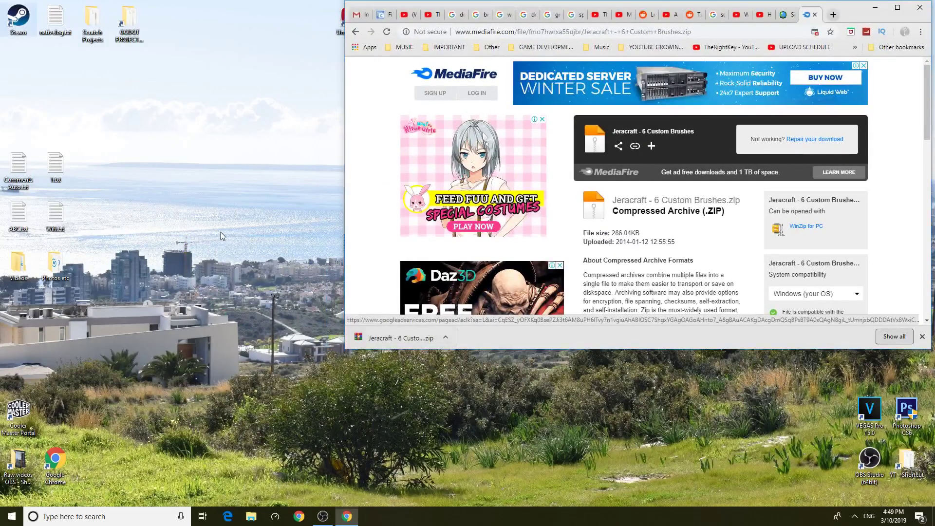
mouse_move(389, 338)
left_mouse_down()
mouse_move(234, 227)
mouse_move(192, 255)
left_mouse_up()
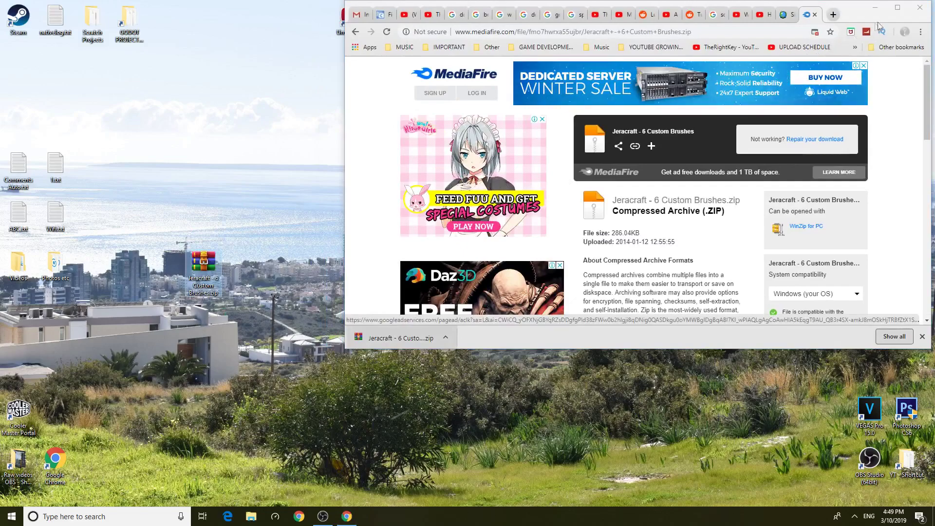
left_click(897, 7)
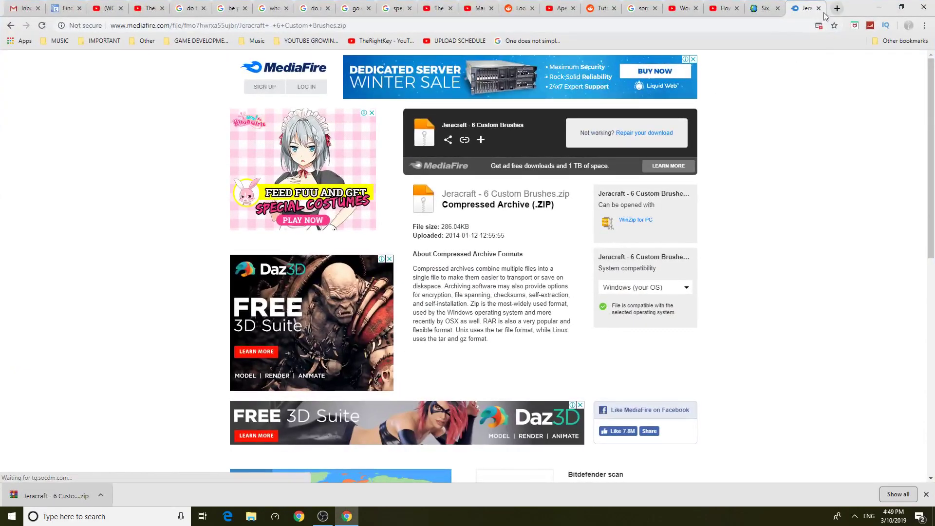
left_click(818, 8)
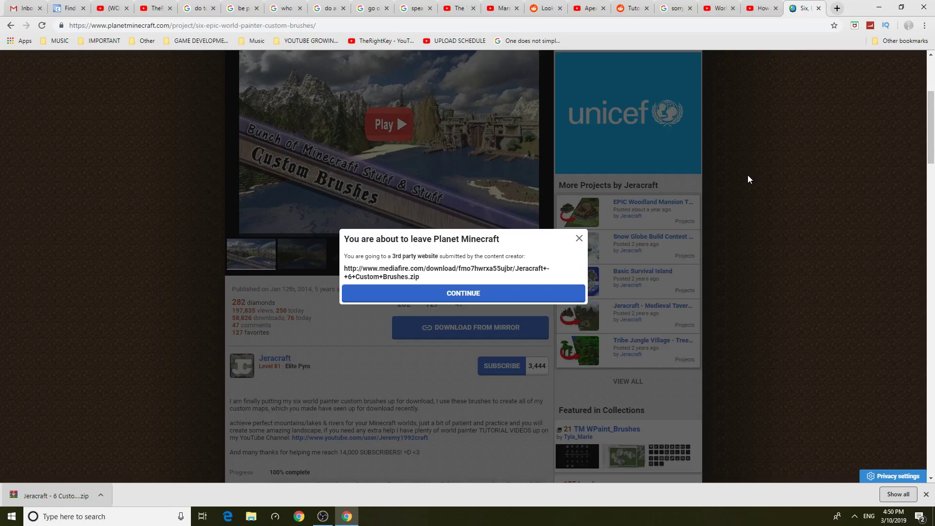
left_click(885, 5)
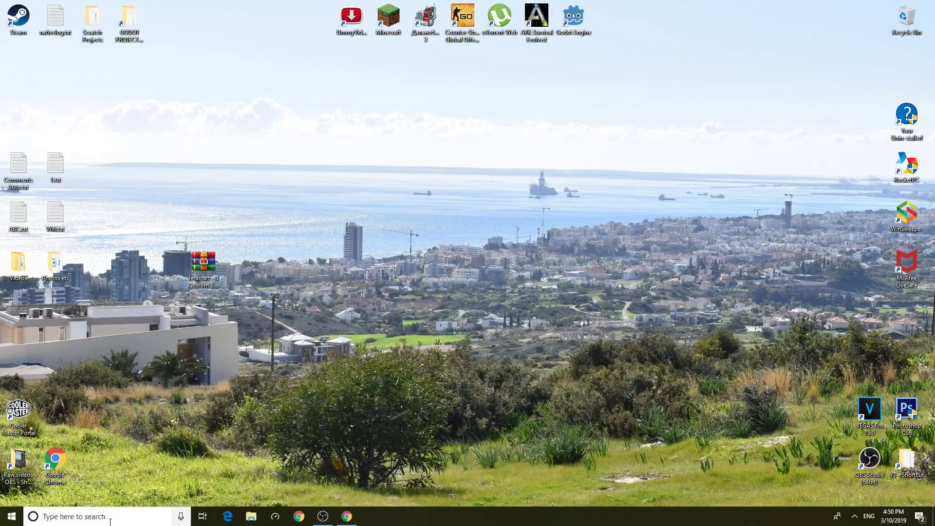
- Run a %appdata% search from the taskbar to reach the Roaming folder
left_click_drag(155, 221, 280, 364)
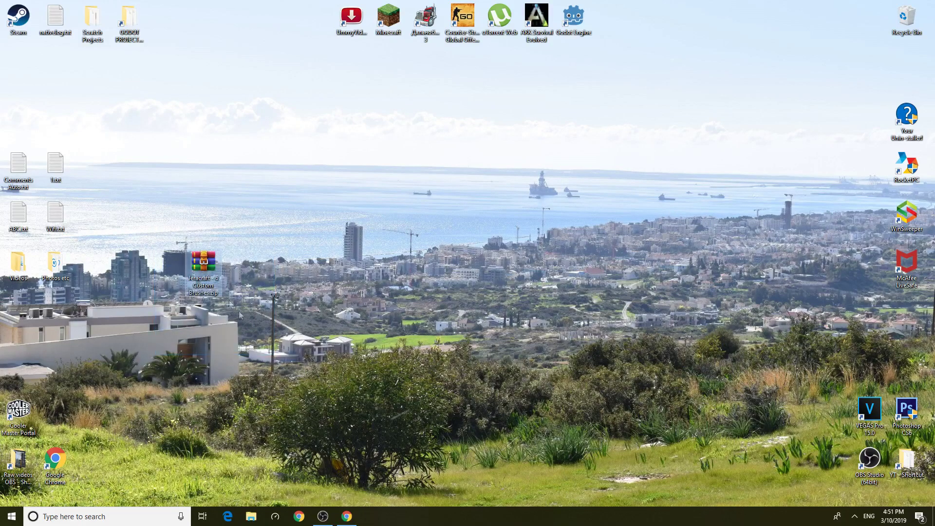
left_click(88, 516)
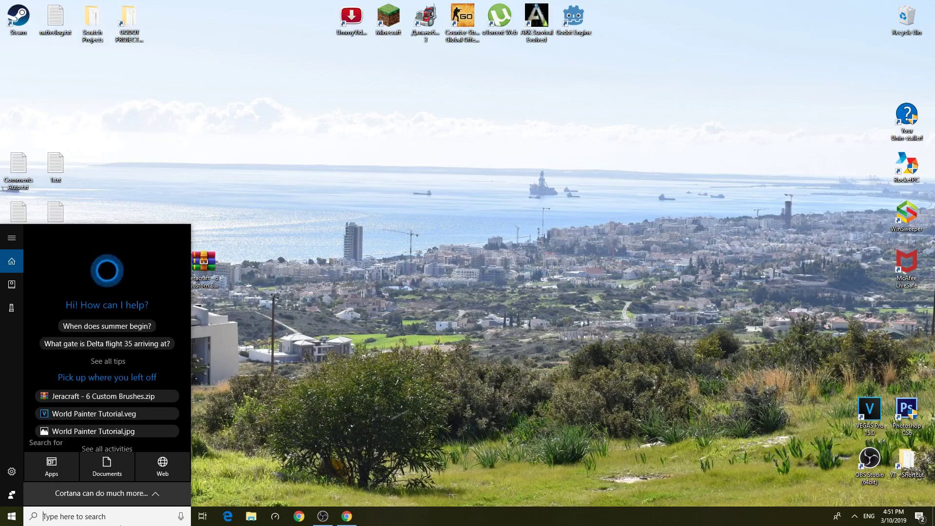
type("%a")
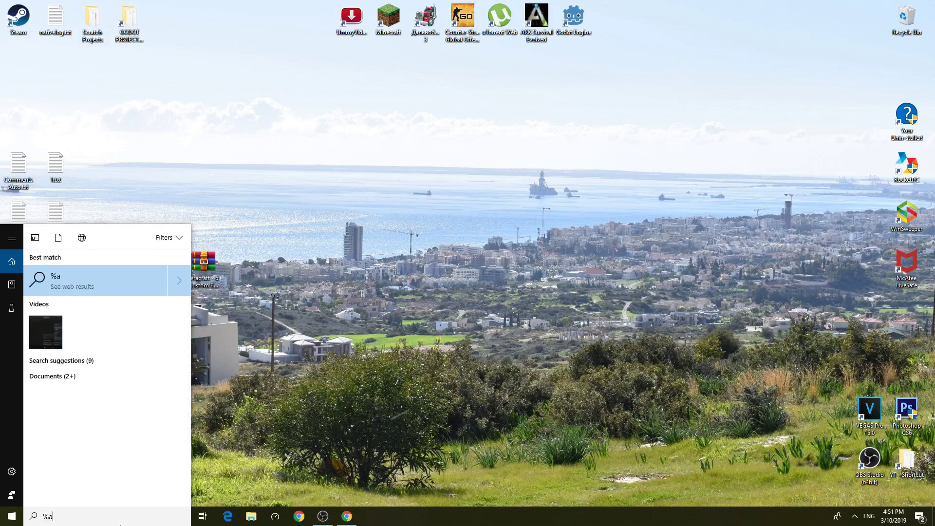
type("ppdata%")
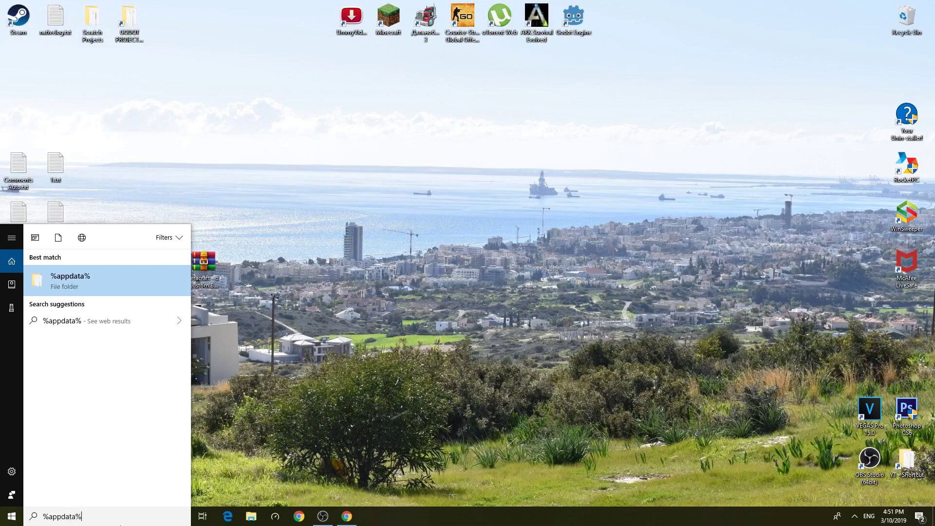
key("Return")
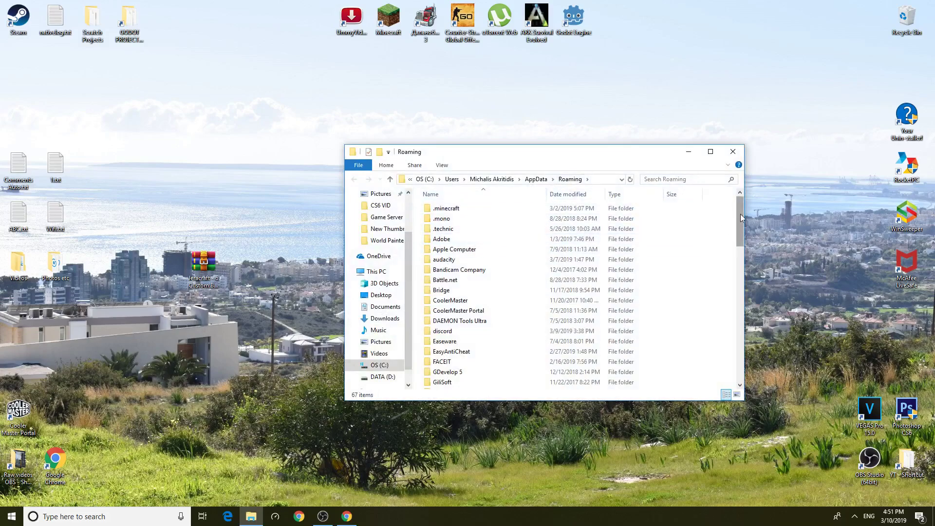
left_click_drag(739, 213, 738, 309)
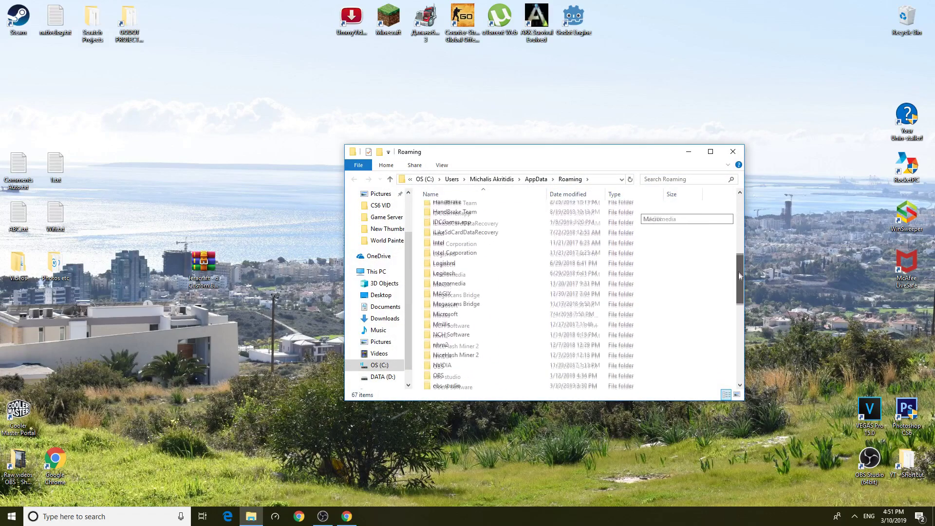
left_click_drag(739, 308, 739, 342)
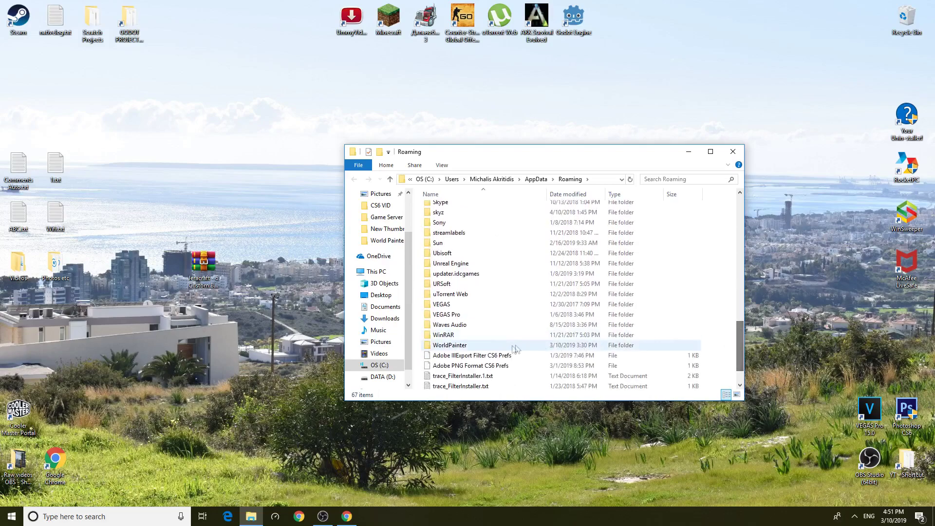
- Open Roaming\WorldPainter\brushes, which is empty
double_click(463, 349)
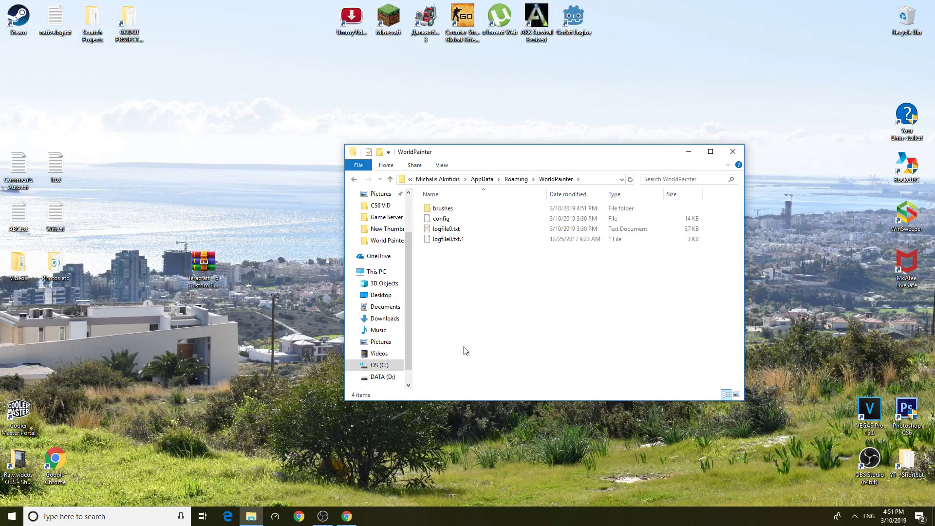
double_click(457, 211)
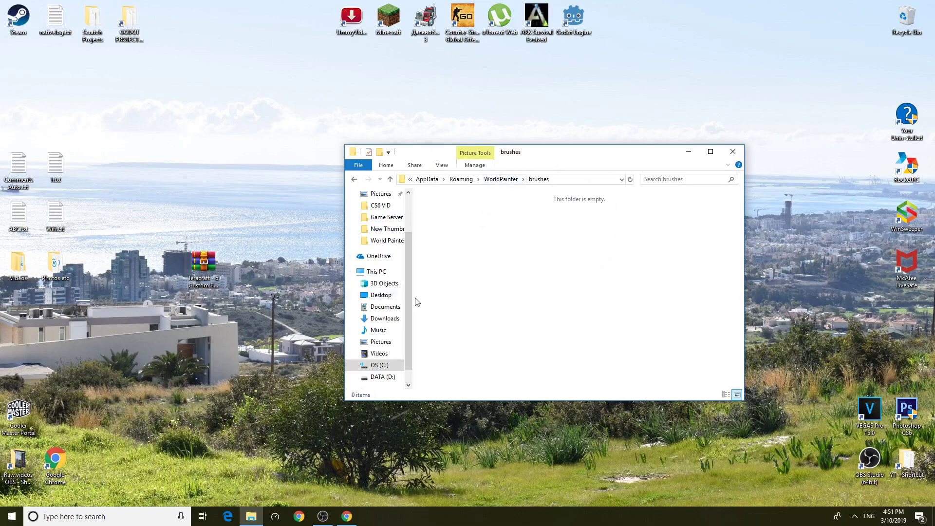
- Open the Jeracraft brushes zip in WinRAR and enter its inner brushes folder
double_click(204, 266)
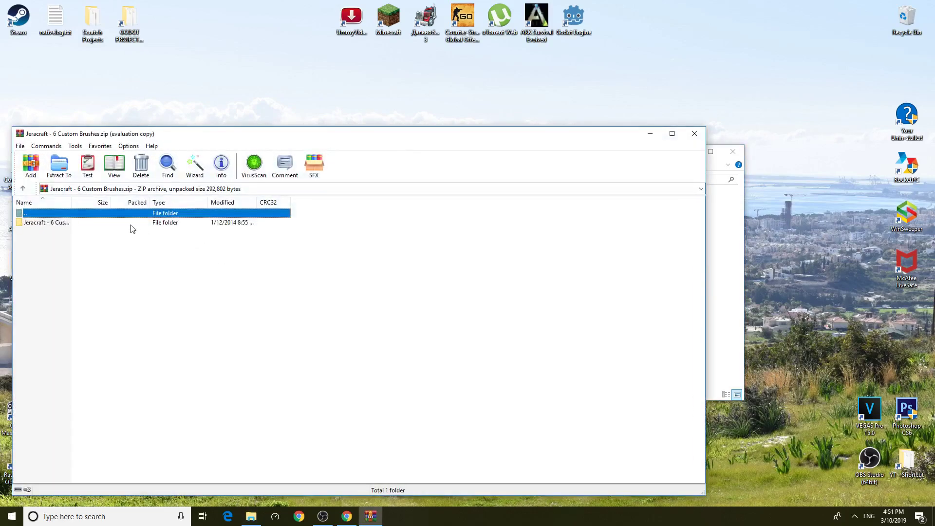
double_click(46, 222)
left_click_drag(183, 134, 448, 139)
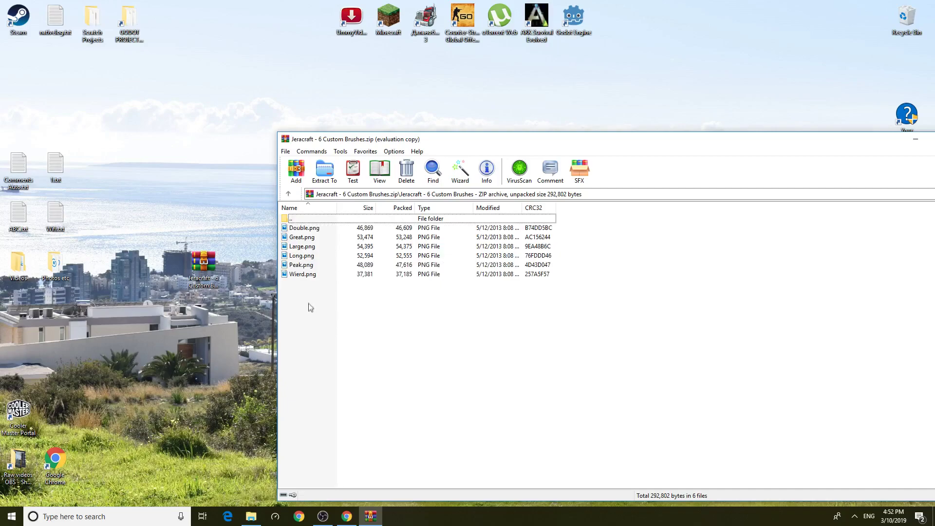
- Select the six brush PNGs and copy them to the clipboard
left_click_drag(308, 294, 300, 234)
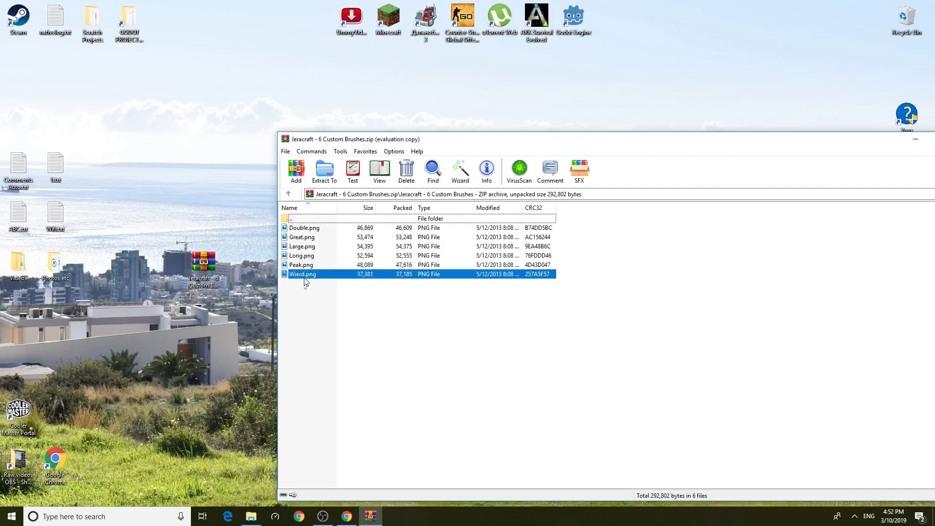
right_click(299, 234)
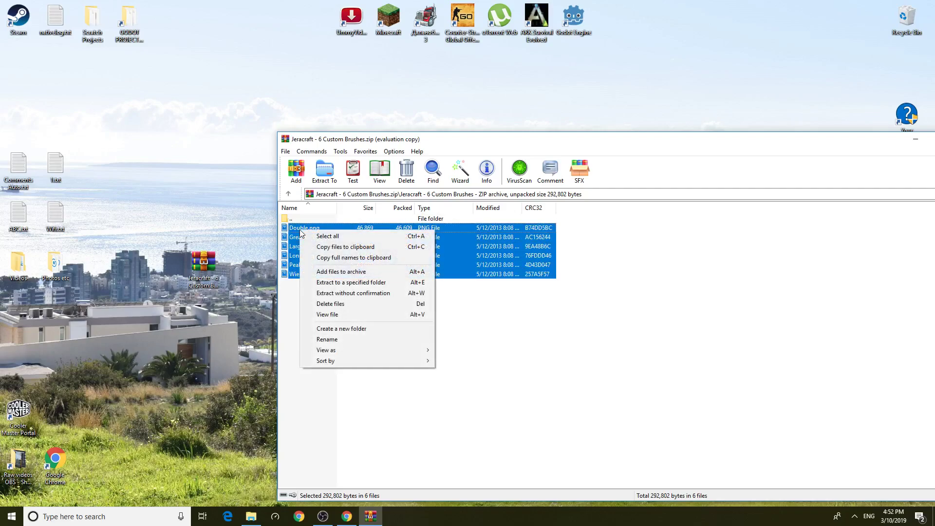
left_click(377, 251)
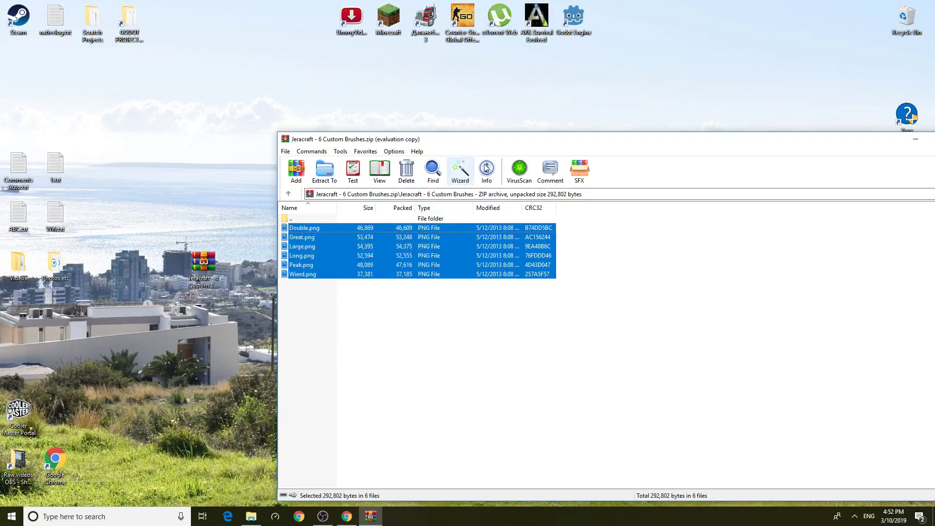
left_click_drag(566, 139, 321, 124)
- Paste the six brush PNGs into the WorldPainter brushes folder, then close the Explorer window
left_click(659, 121)
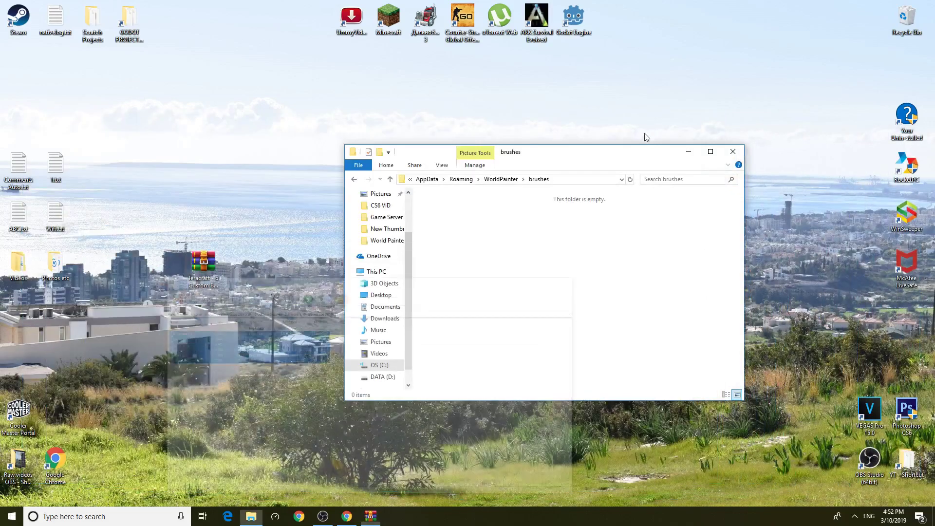
left_click_drag(577, 149, 523, 146)
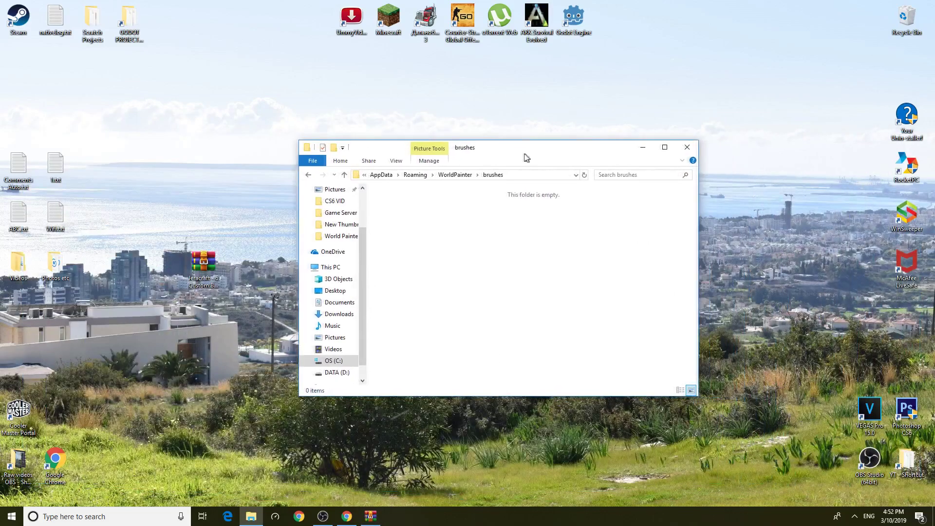
right_click(429, 257)
left_click(453, 318)
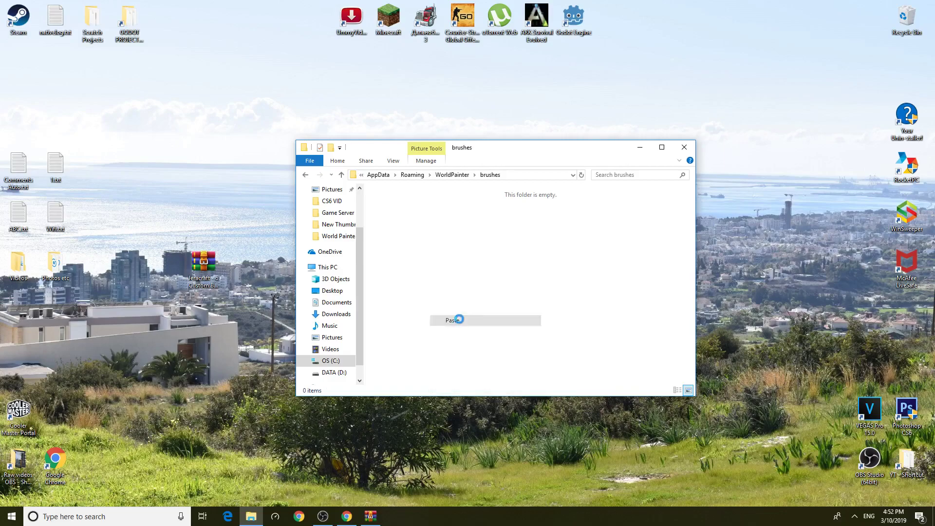
left_click(474, 276)
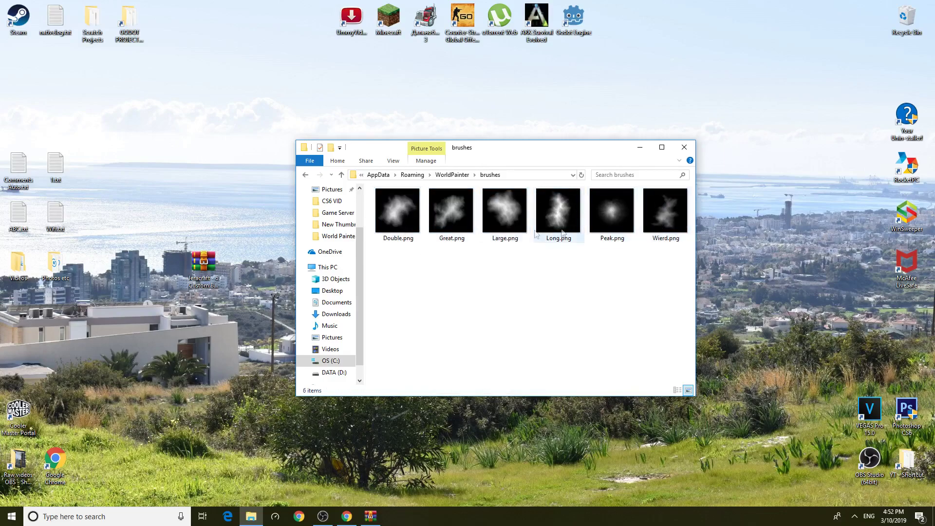
left_click(687, 150)
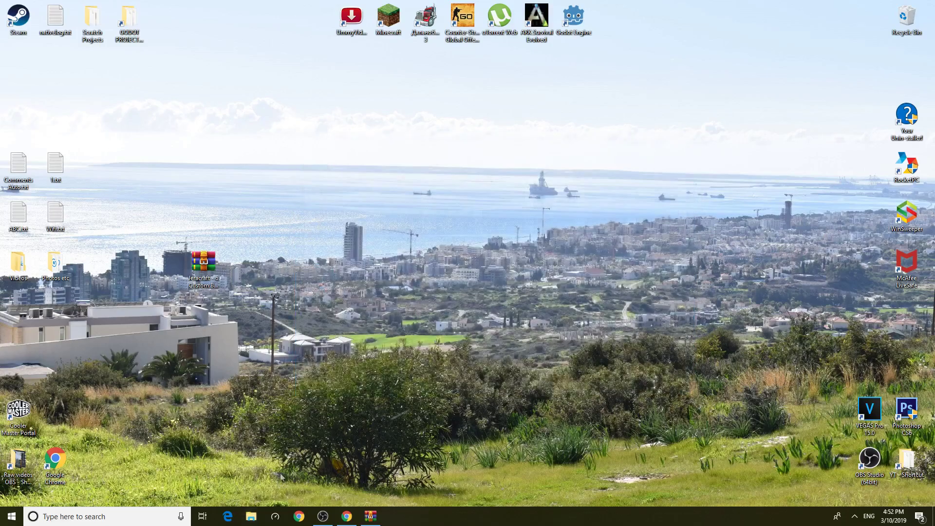
- Close WinRAR, delete the Jeracraft zip from the desktop, and launch WorldPainter from search
left_click(369, 516)
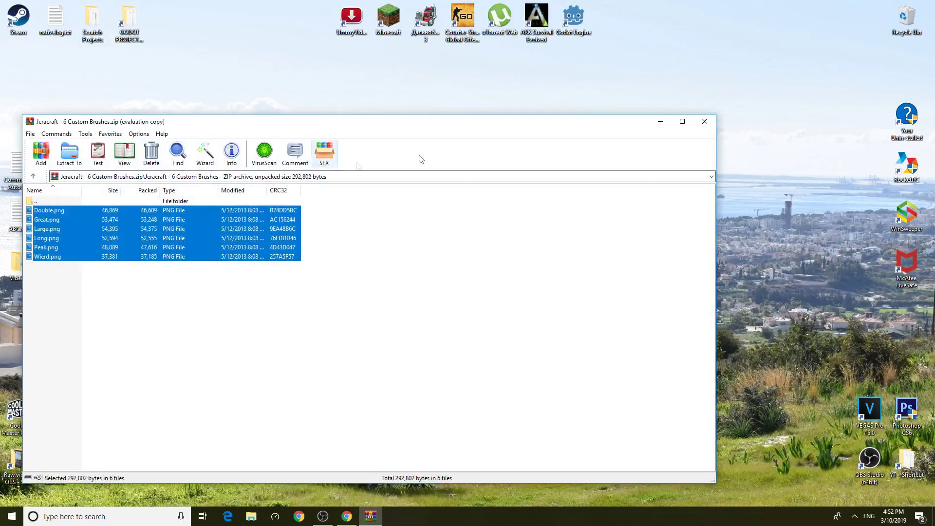
left_click(704, 122)
left_click(203, 274)
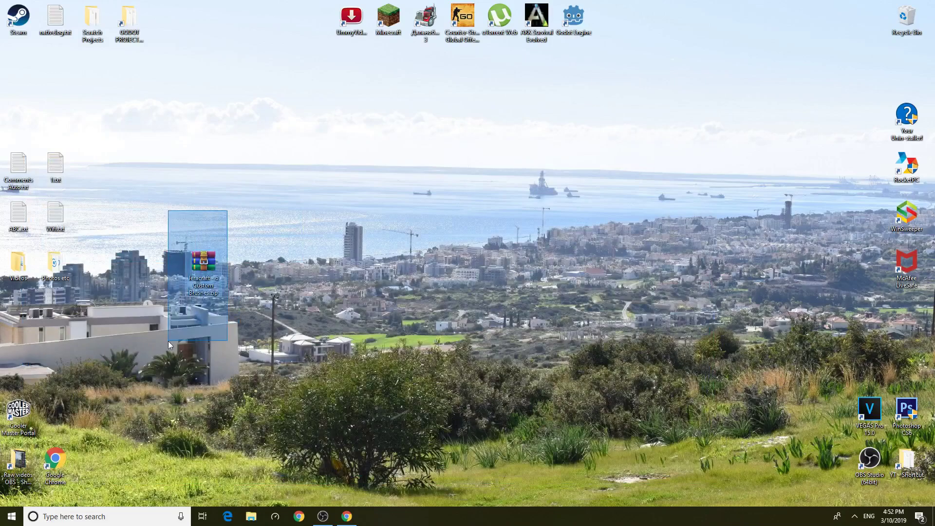
key("Delete")
left_click(120, 516)
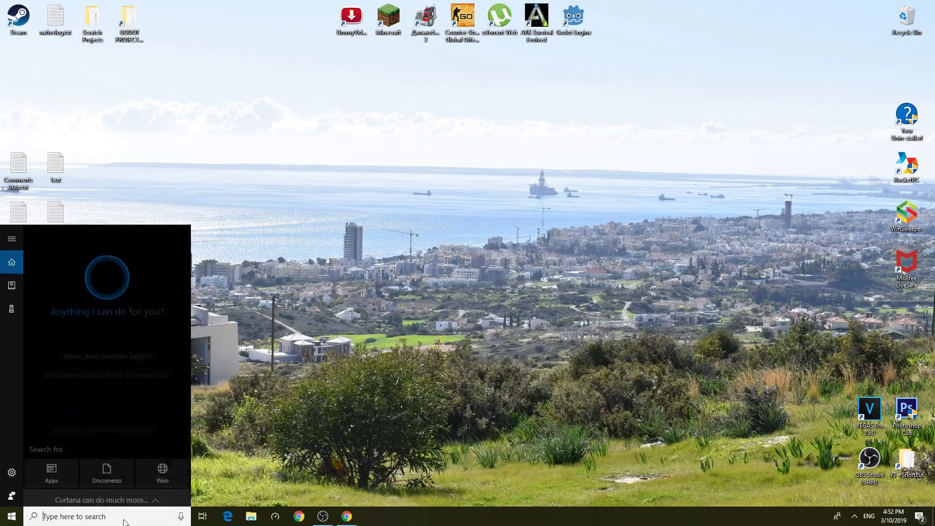
type("world")
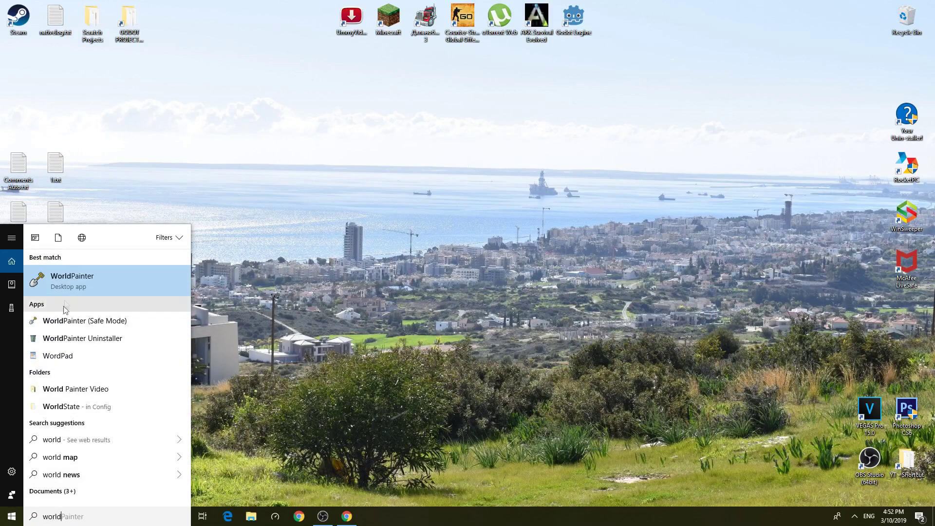
left_click(77, 277)
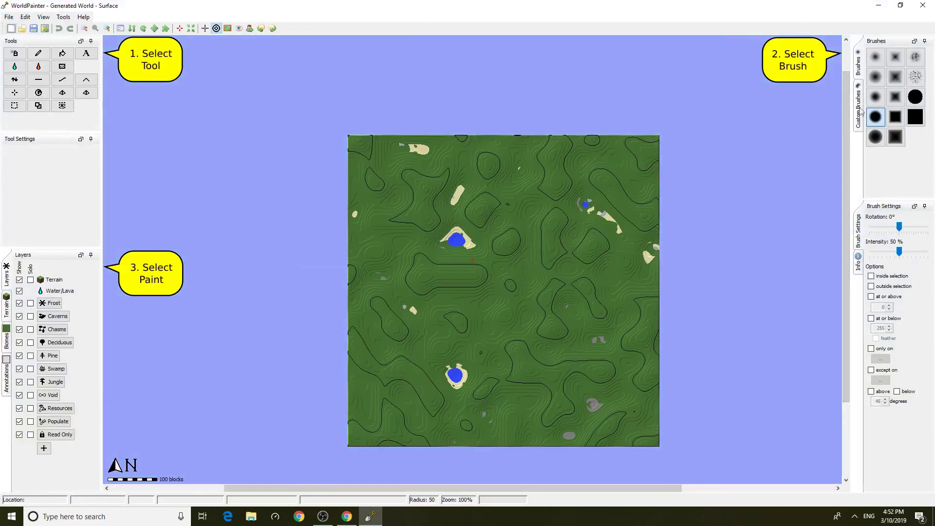
- Pick custom brushes from the Custom Brushes set, try terrain tools ending on pyramid raise, then show standard brushes
left_click(859, 110)
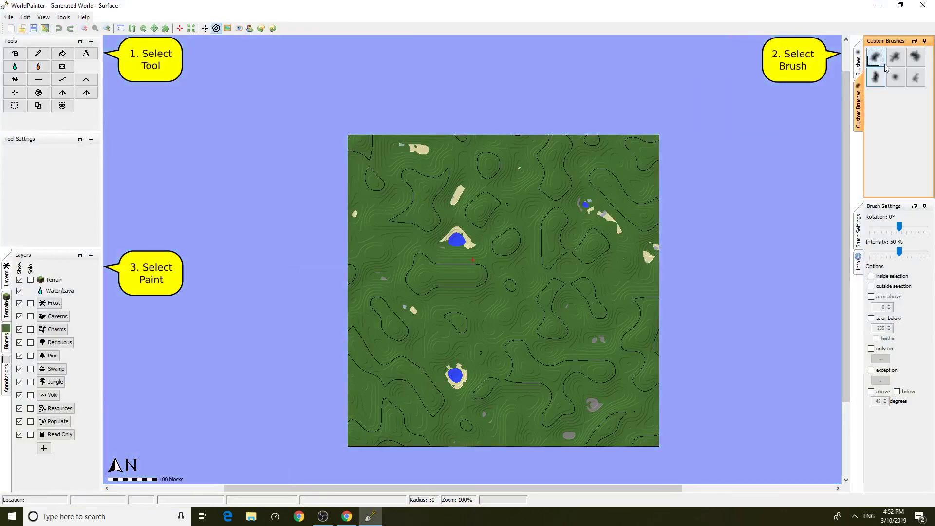
left_click(894, 57)
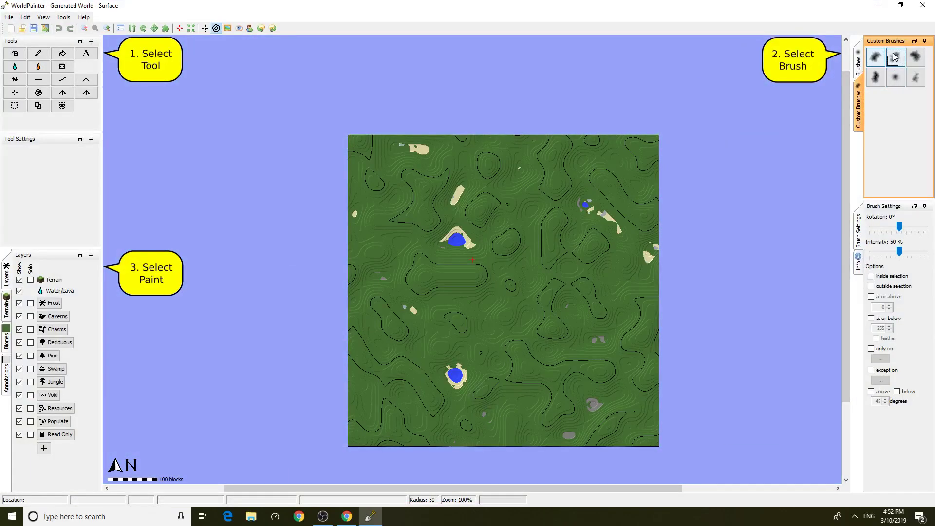
left_click(14, 53)
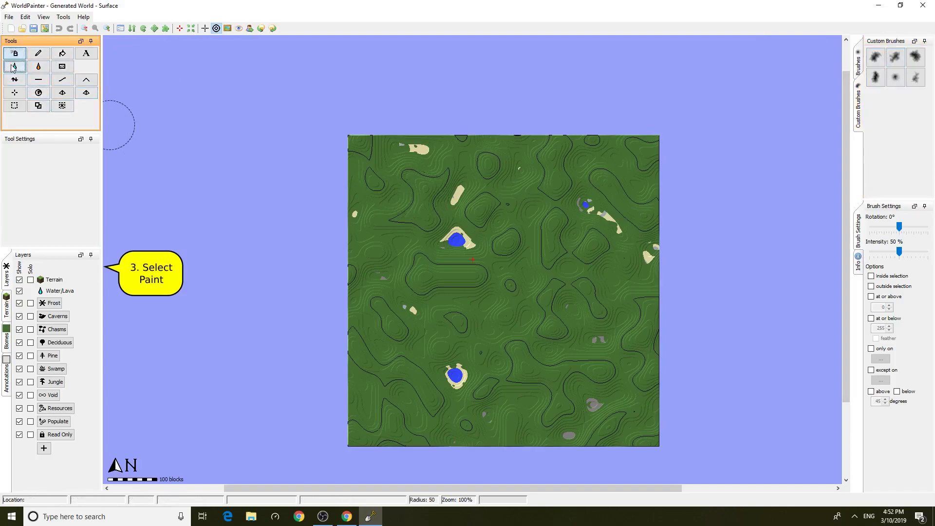
left_click(62, 92)
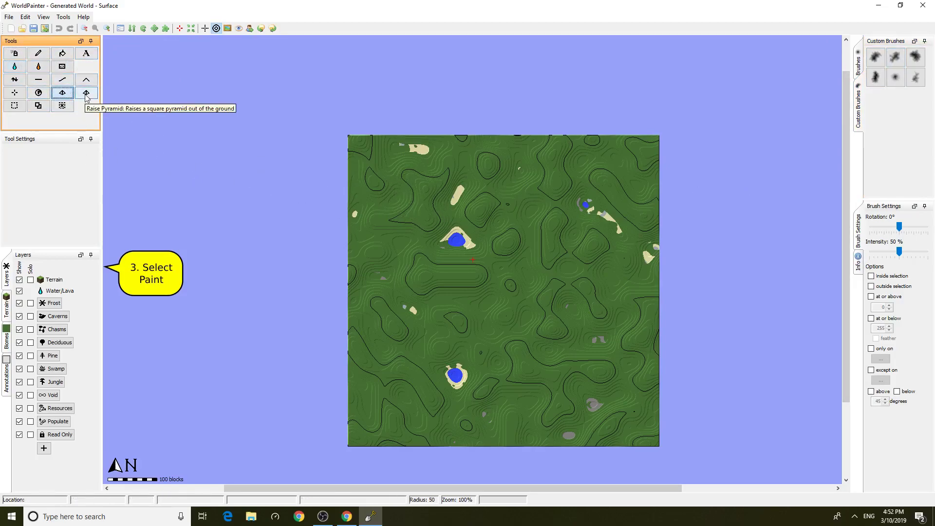
left_click(86, 79)
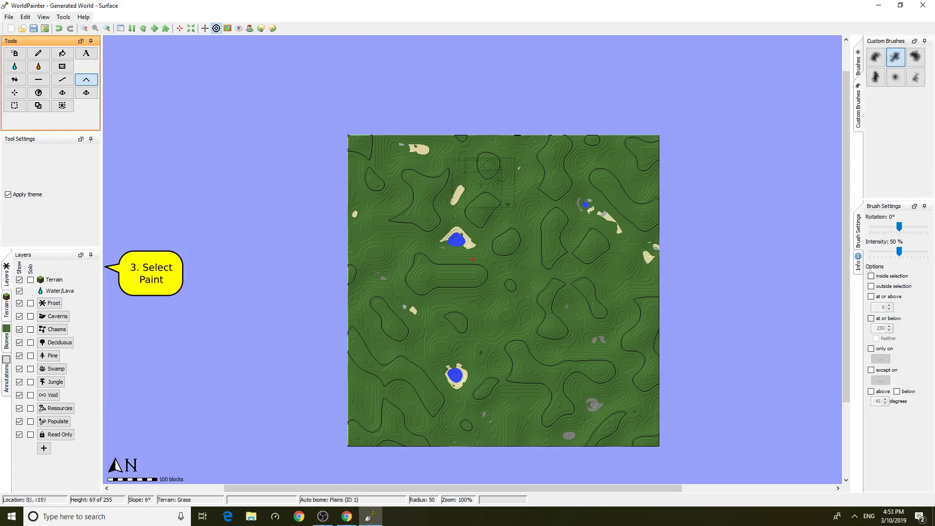
left_click(875, 58)
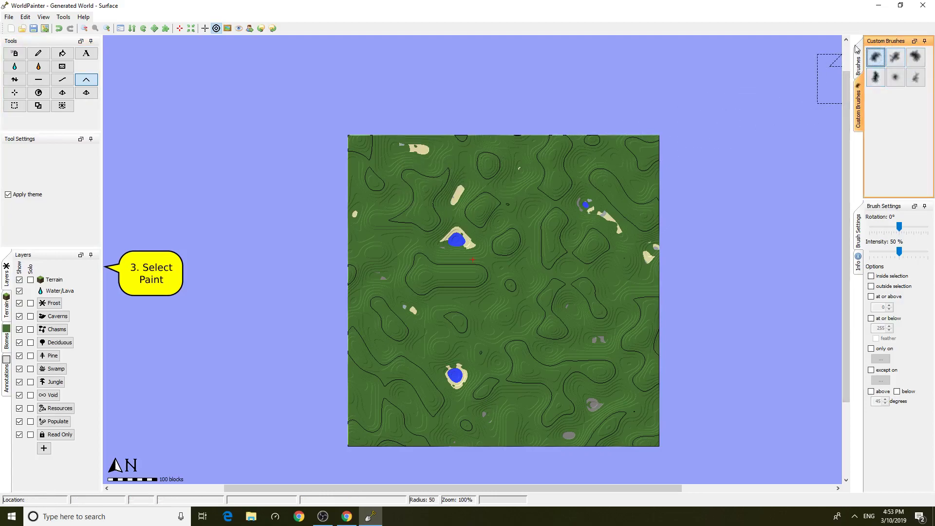
left_click(858, 60)
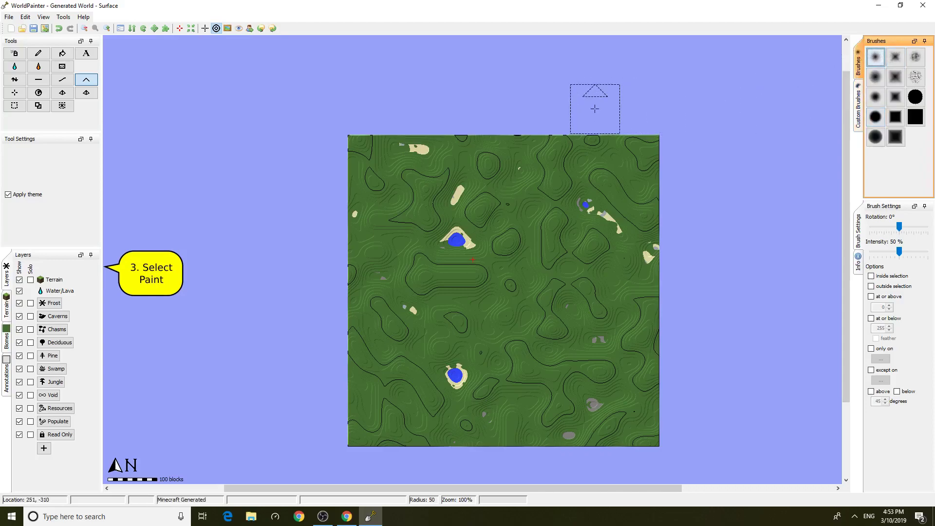